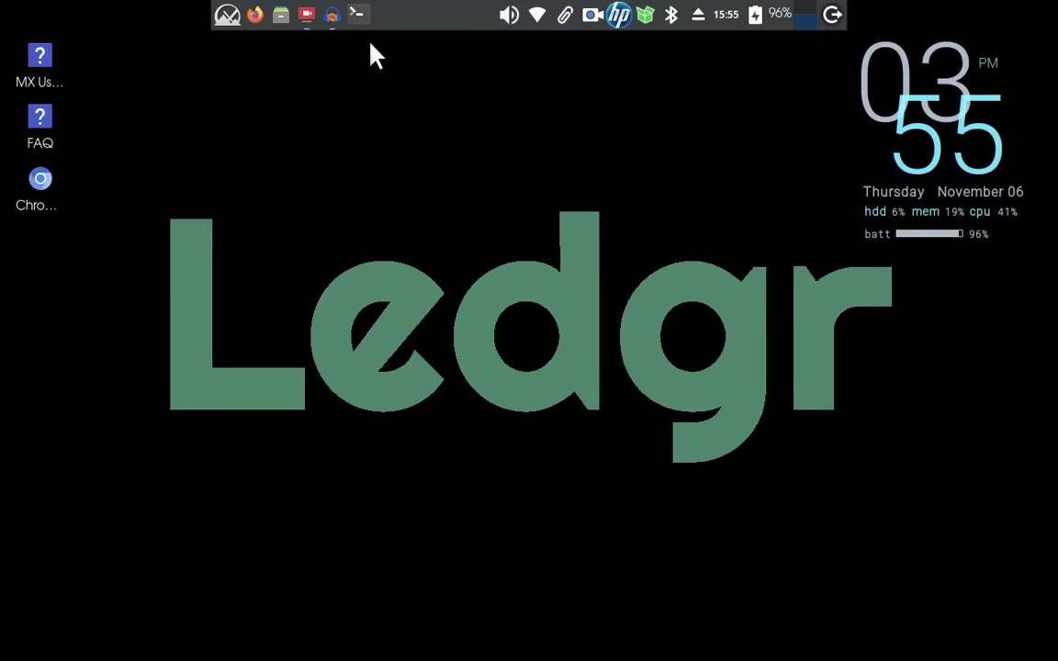
Launch Firefox and open the LedgrApp-v12 'Hello! Welcome to Ledgr.' page on alphaledgr.com.
click(257, 27)
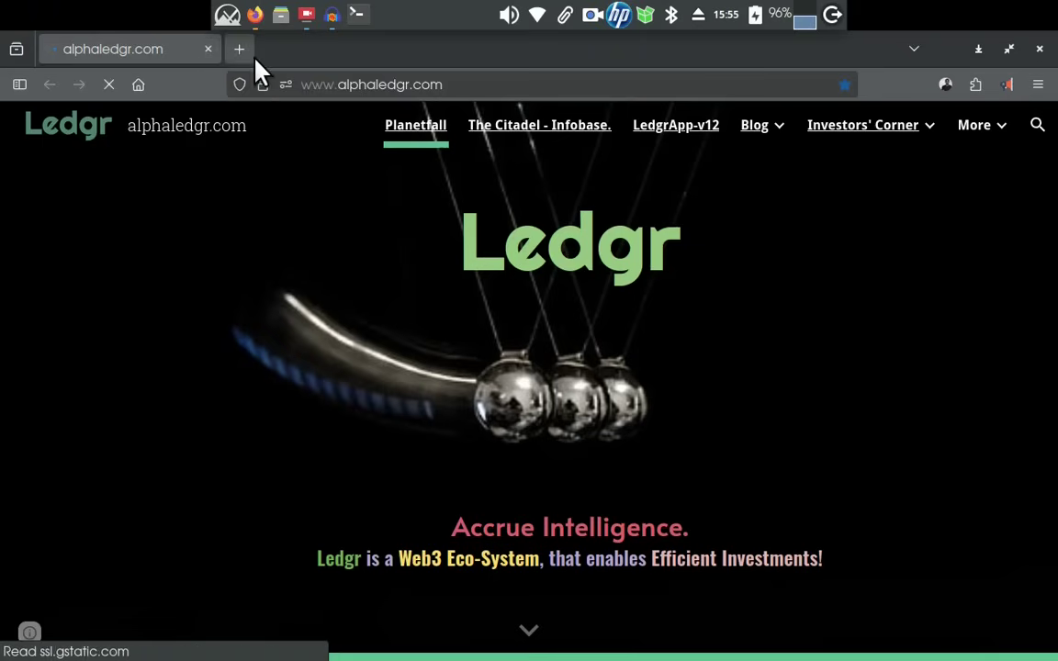
click(708, 136)
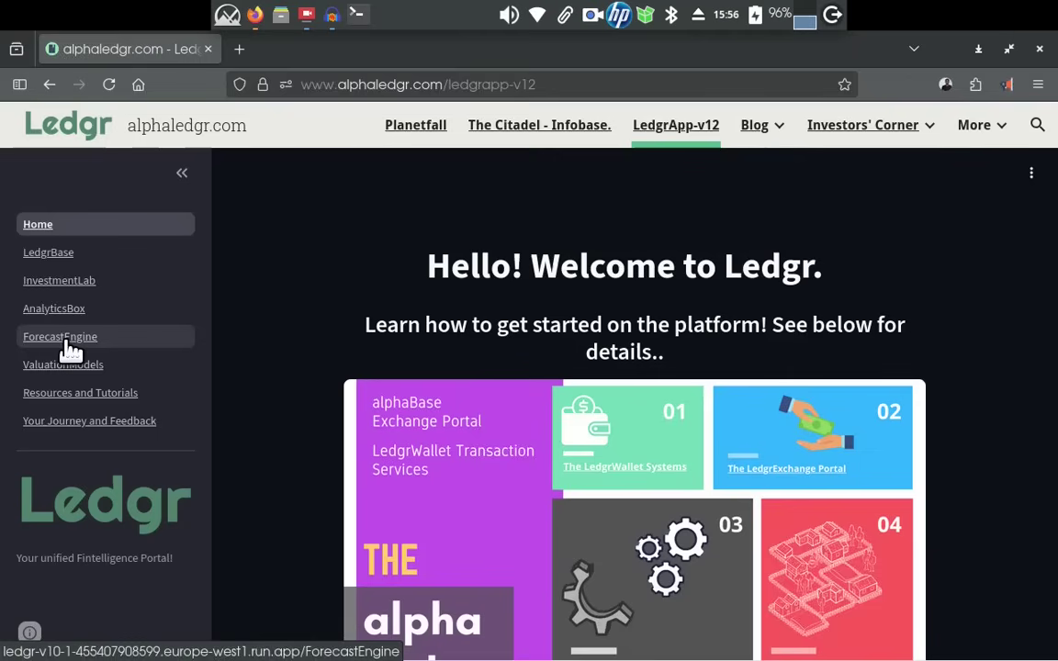
Open the ForecastEngine module and bring its Security Symbol picker, currently 20MICRONS, into view.
click(67, 340)
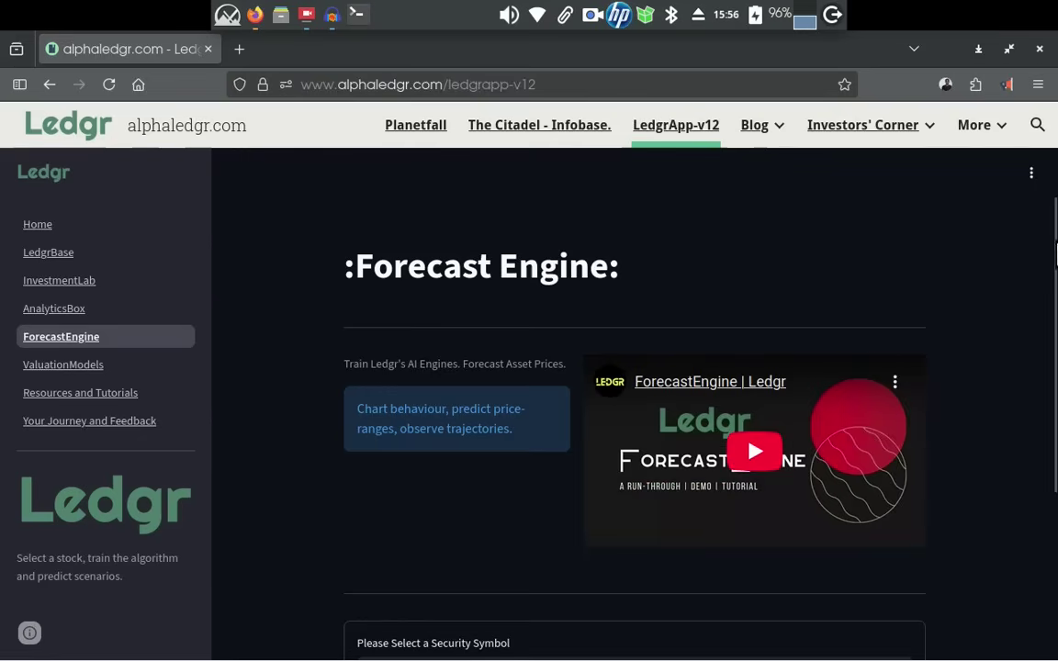
scroll(1007, 298, down, 2)
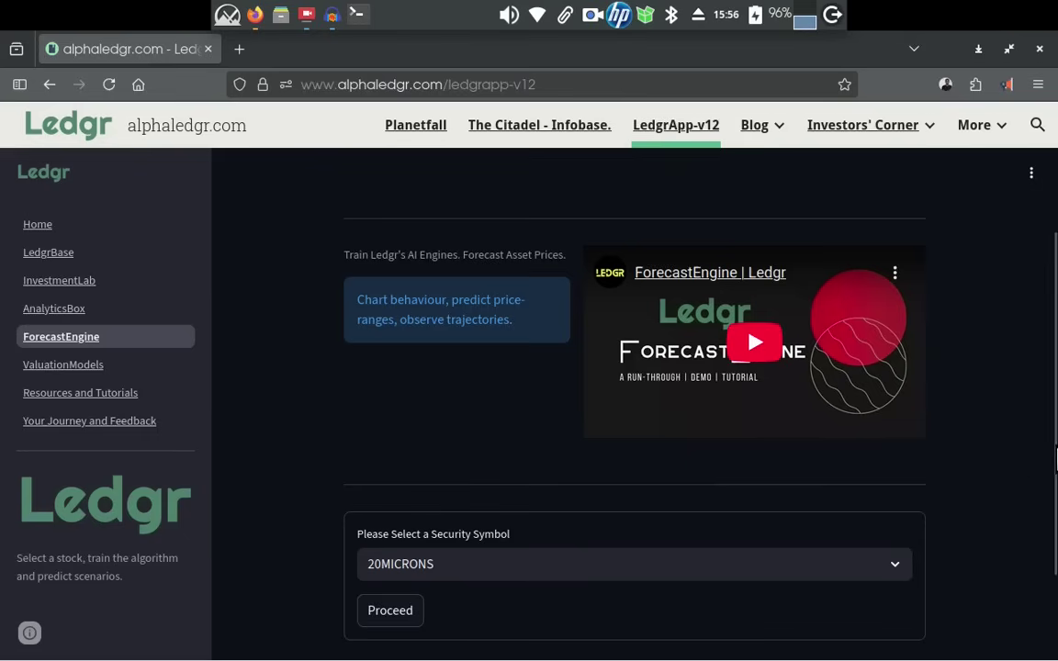
scroll(1056, 472, down, 1)
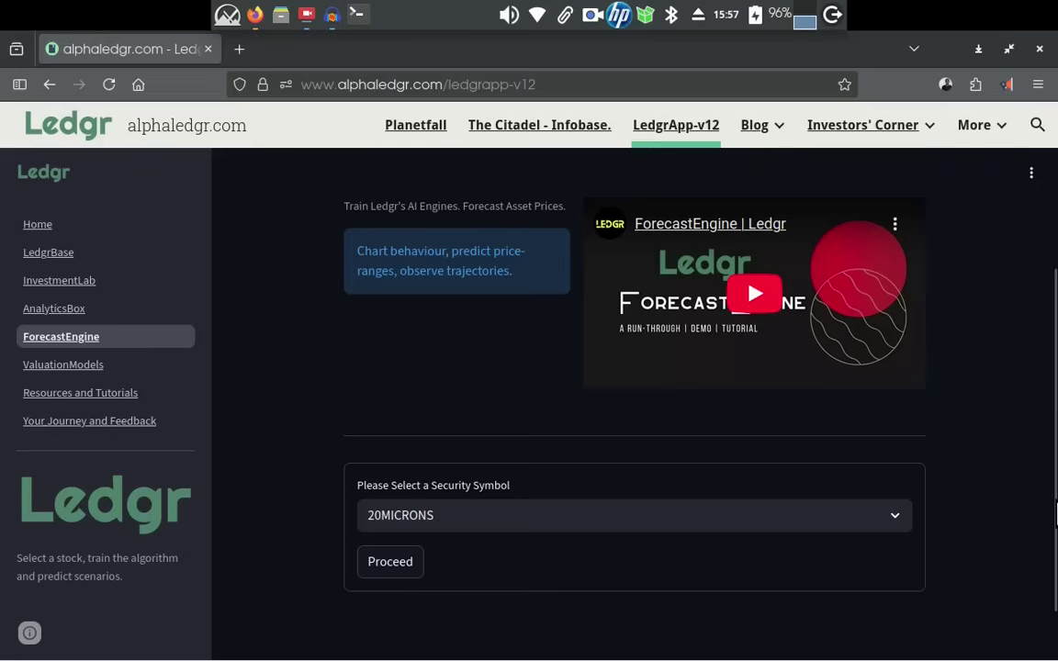
drag(1056, 377, 1057, 436)
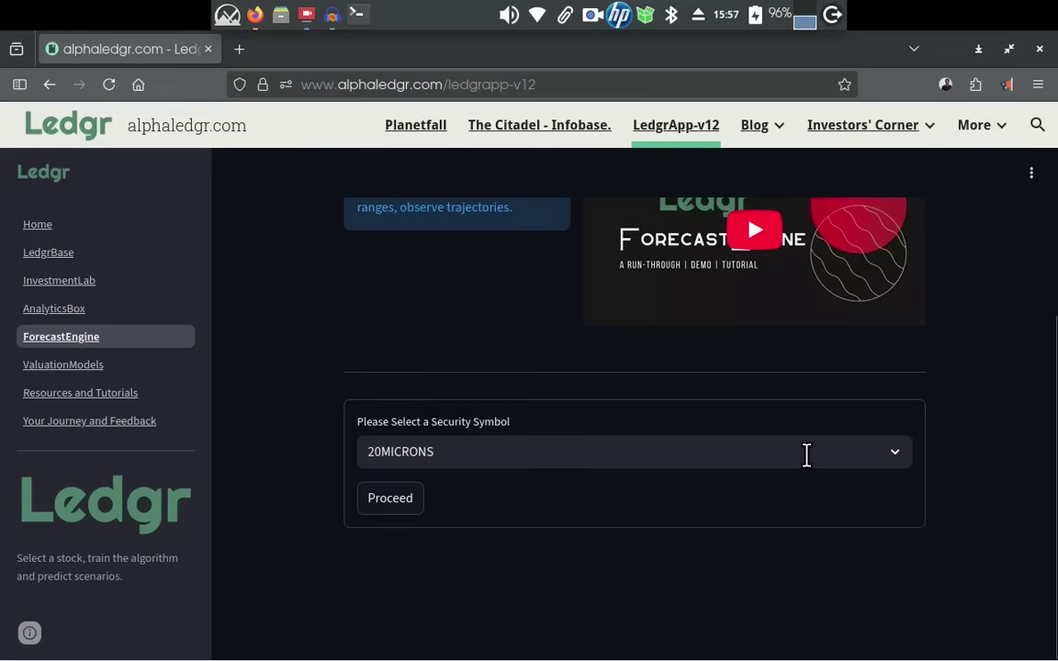
Replace 20MICRONS with NTPC in the Security Symbol picker by searching 'ntpc'.
click(805, 455)
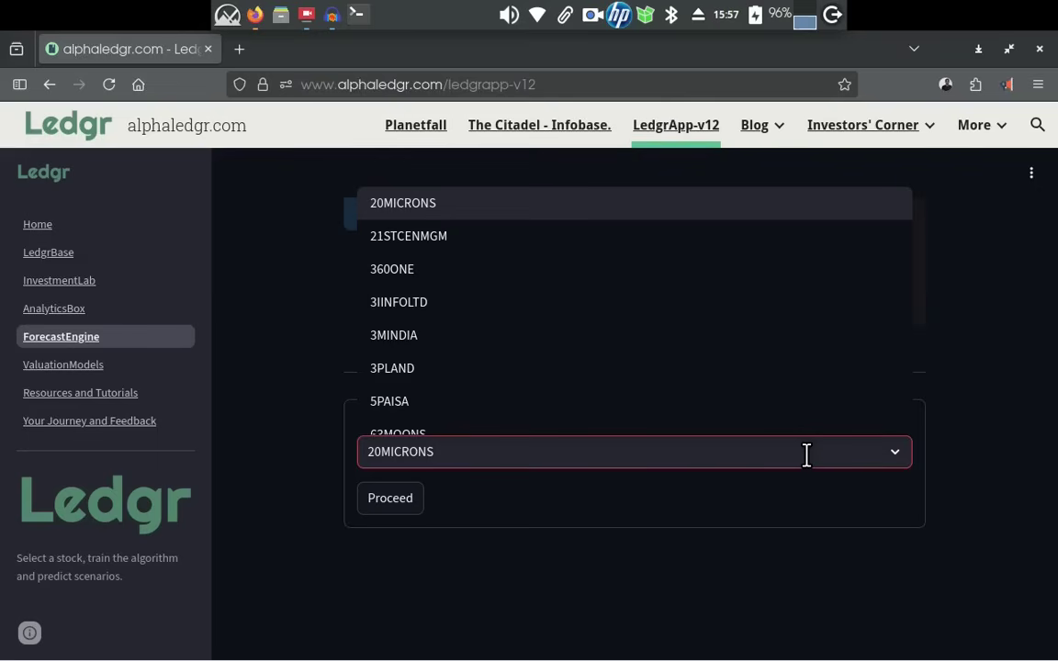
key(BackSpace)
key(BackSpace)
key(BackSpace)
key(BackSpace)
key(BackSpace)
key(BackSpace)
key(BackSpace)
key(BackSpace)
key(BackSpace)
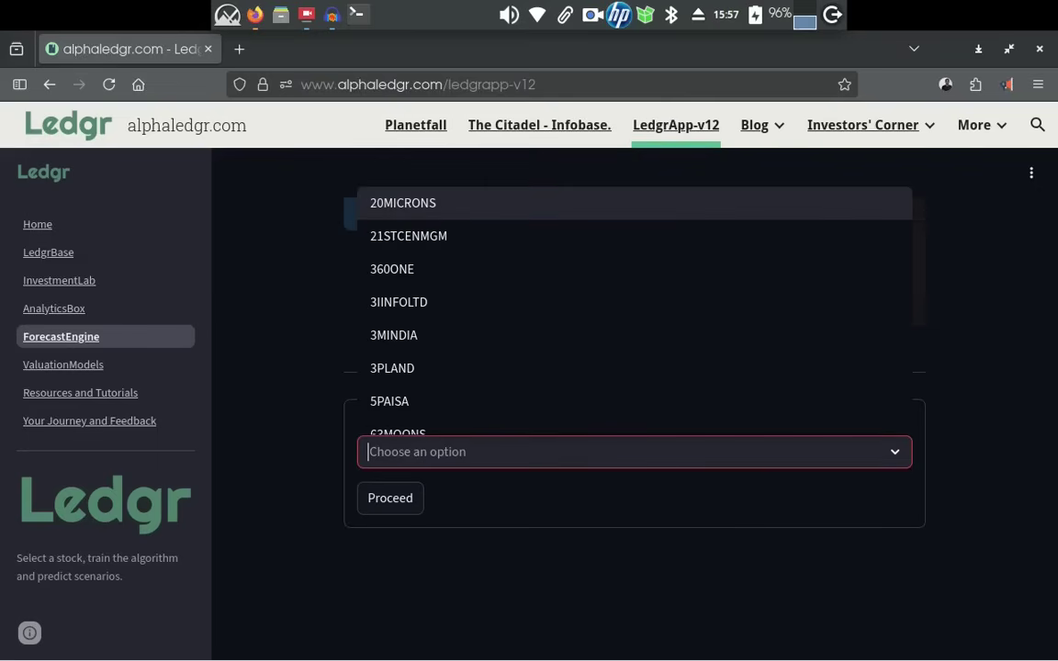
text(nt)
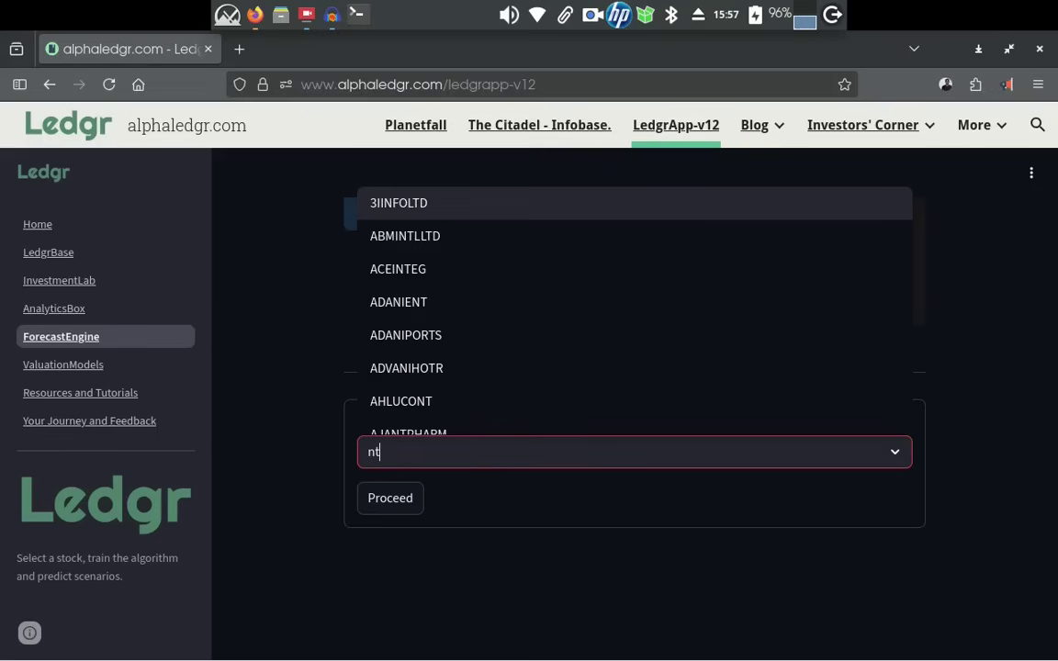
text(px)
key(BackSpace)
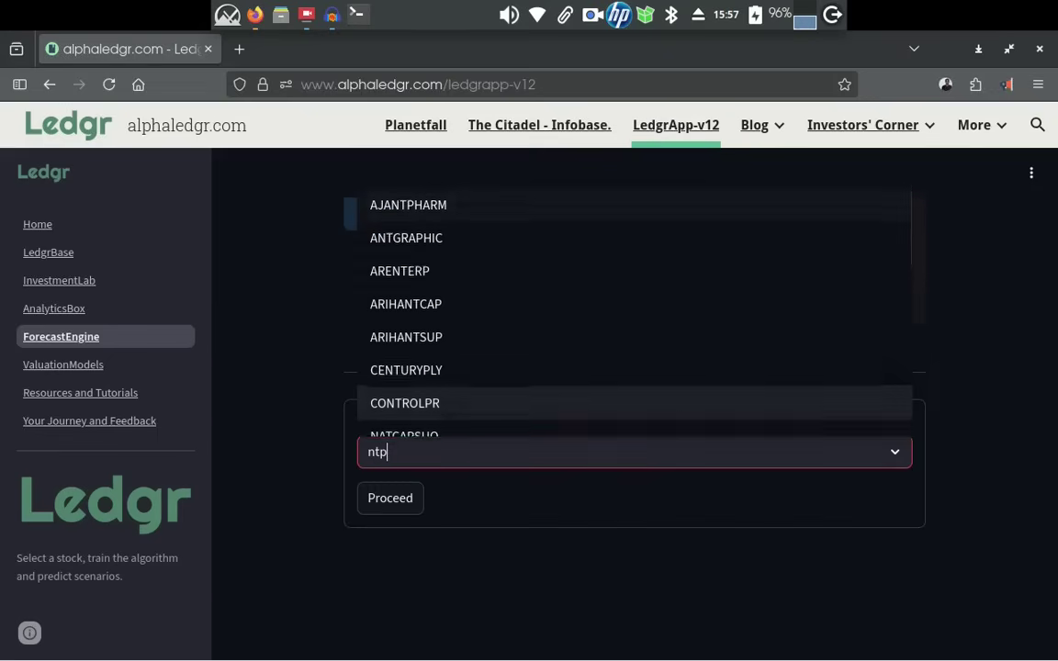
text(c)
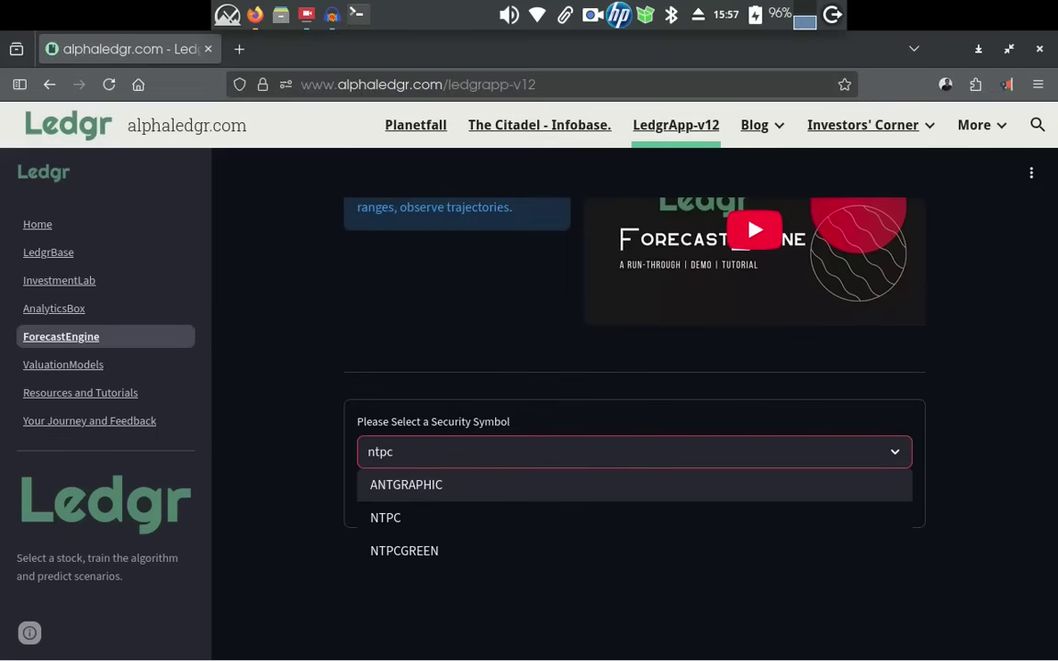
key(Down)
key(Return)
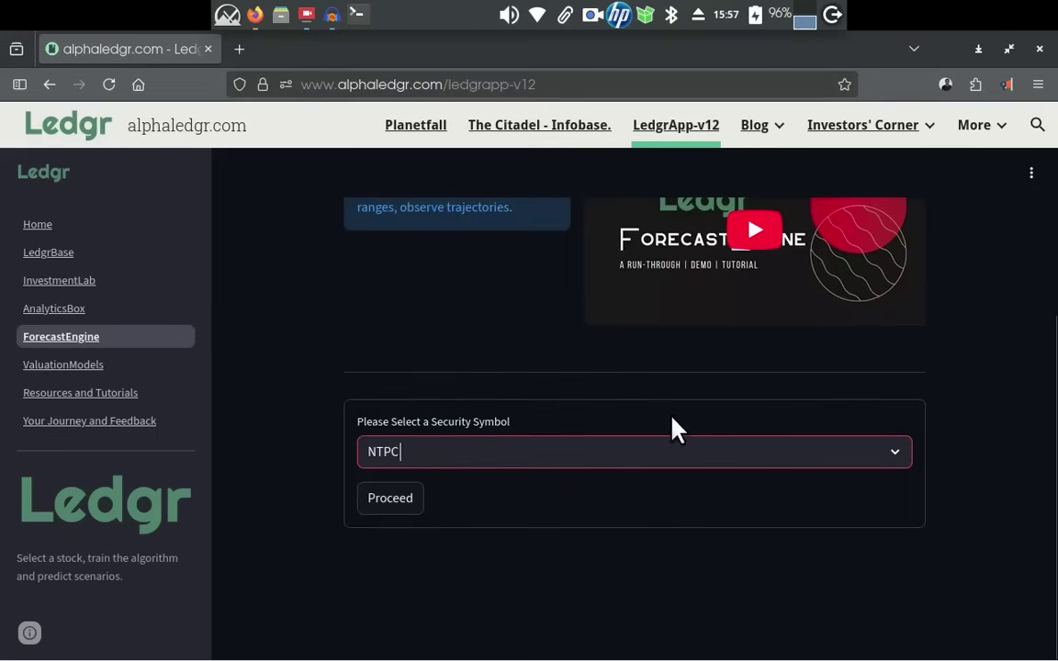
Proceed with the NTPC forecast and scroll to its 2021–2026 predicted-price chart in INR.
click(377, 503)
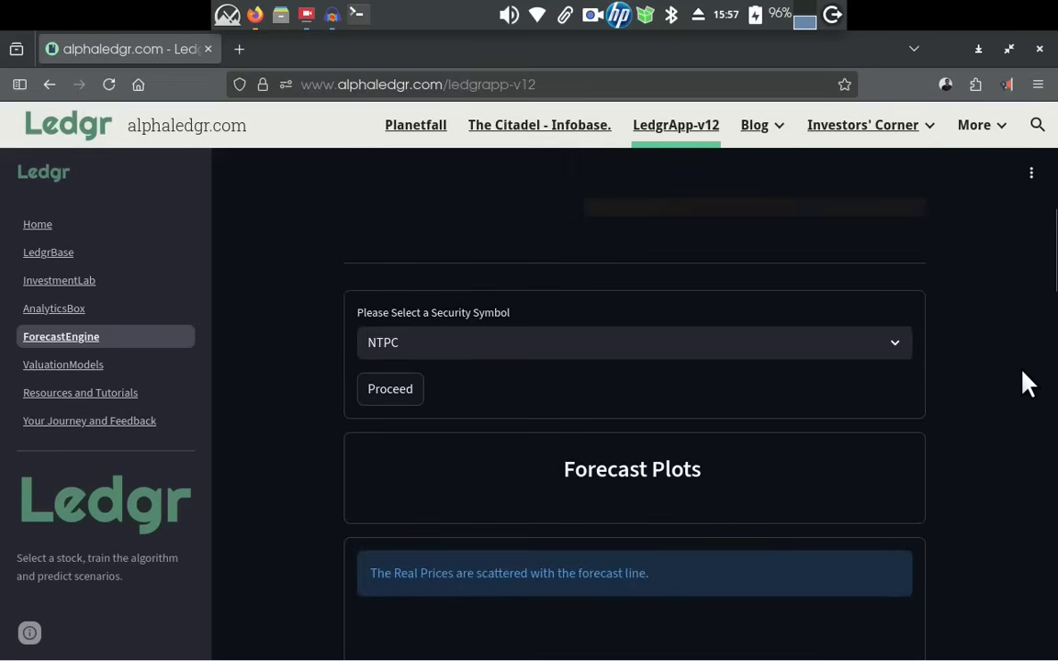
scroll(1026, 384, up, 5)
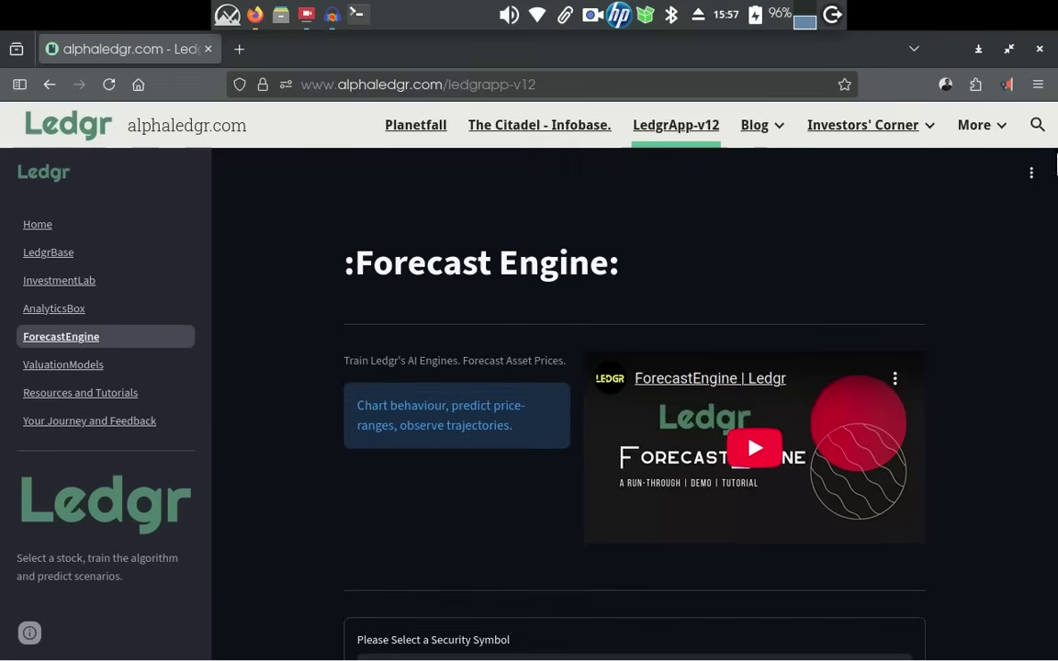
scroll(672, 388, down, 3)
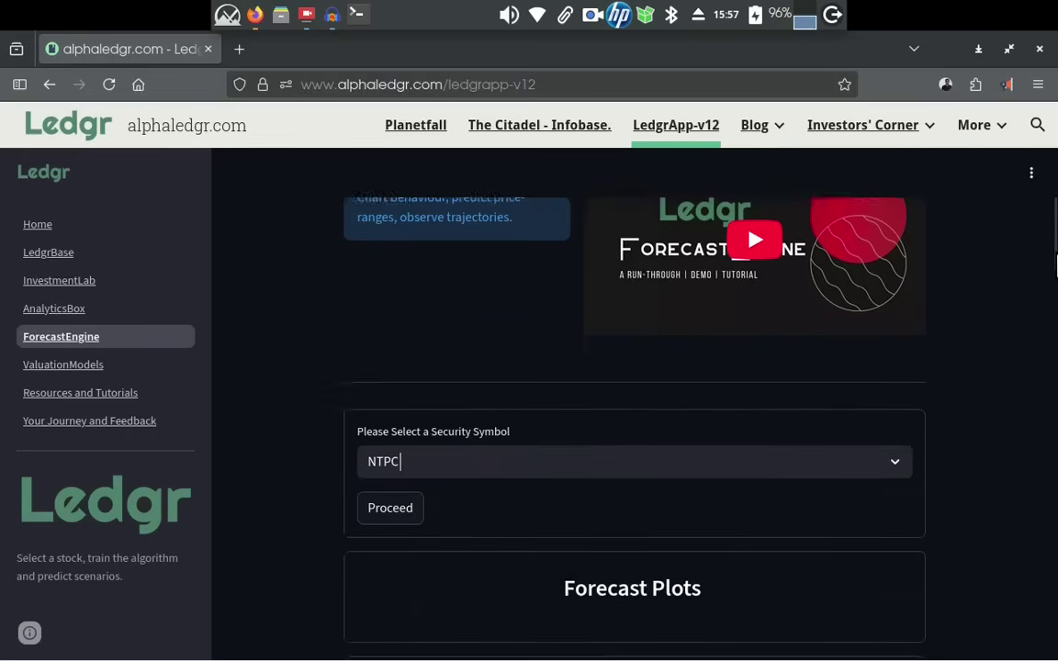
scroll(634, 414, down, 8)
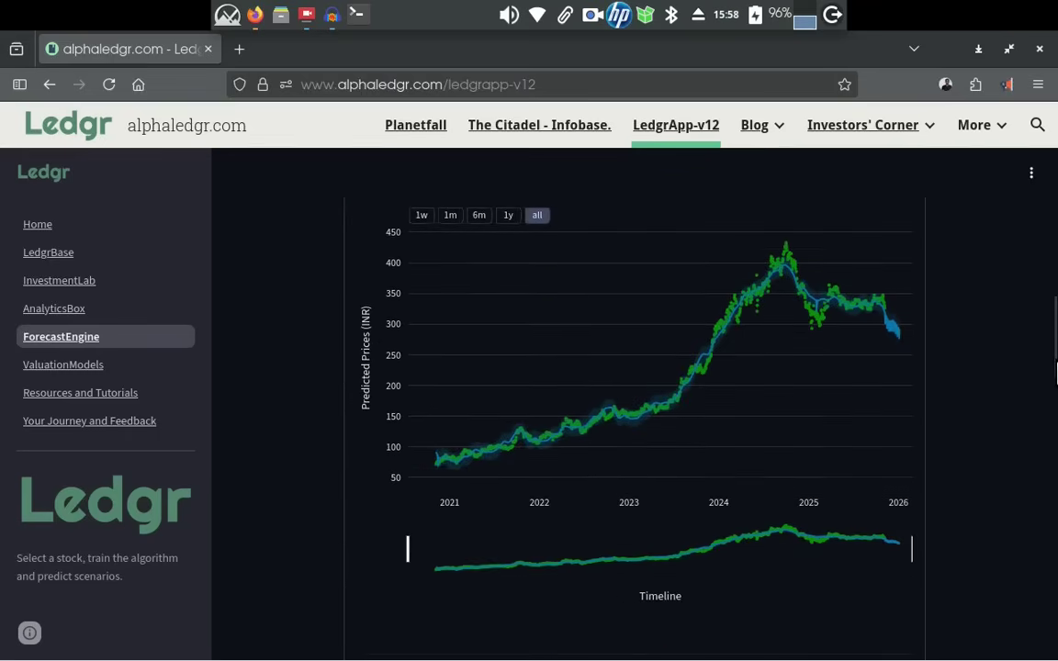
scroll(784, 378, down, 1)
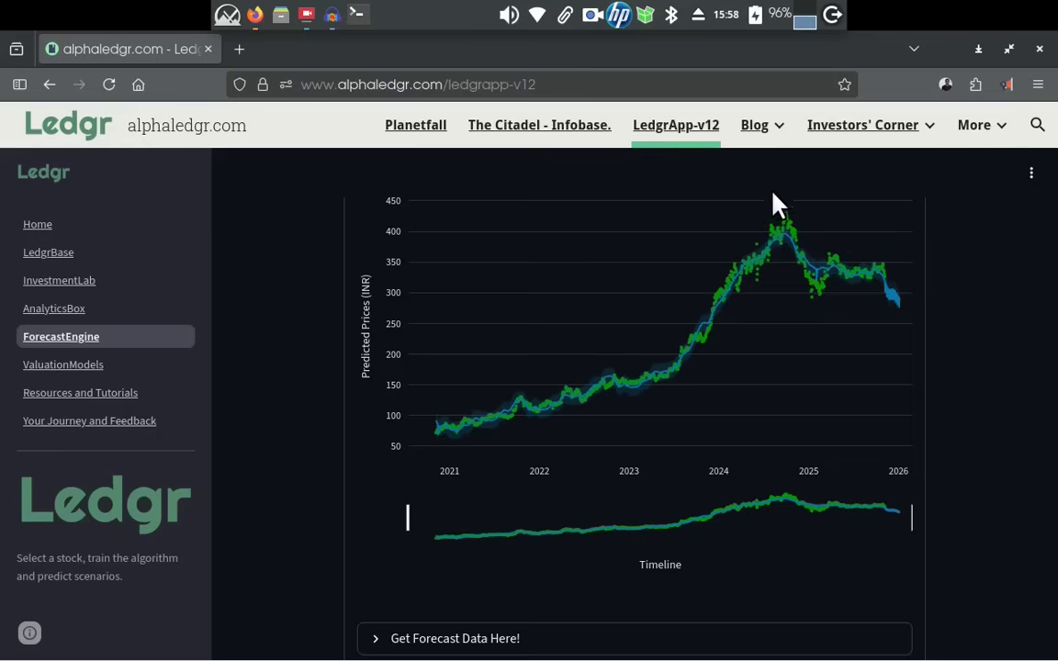
Zoom the forecast chart to Jul 2024–Jan 2026, where predictions slide toward about 280 INR.
drag(758, 208, 1026, 305)
scroll(953, 308, up, 3)
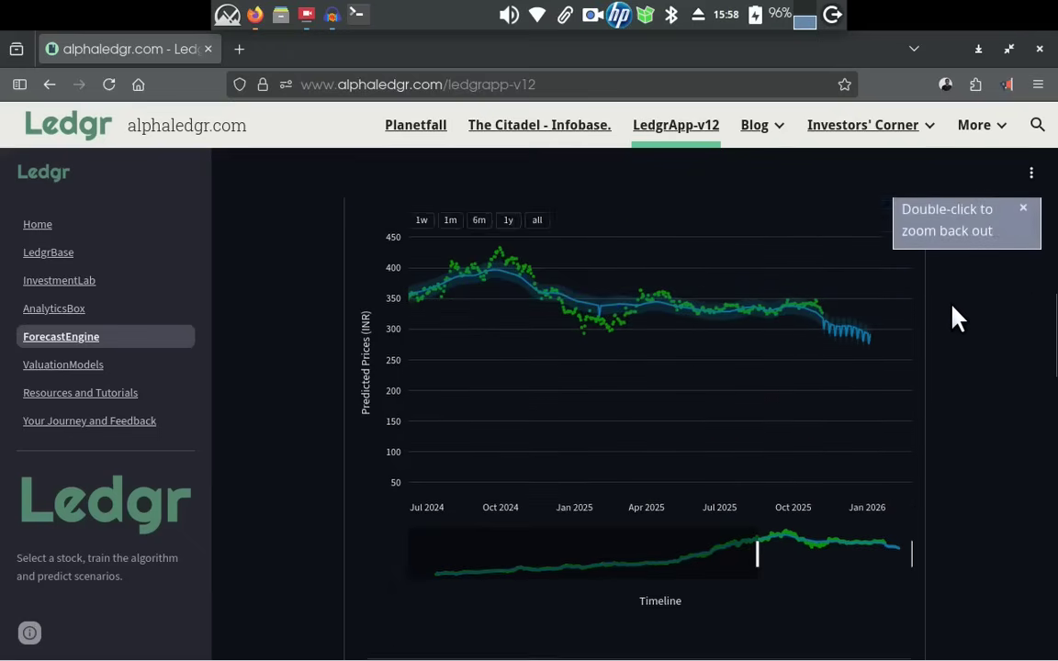
mouse_move(878, 402)
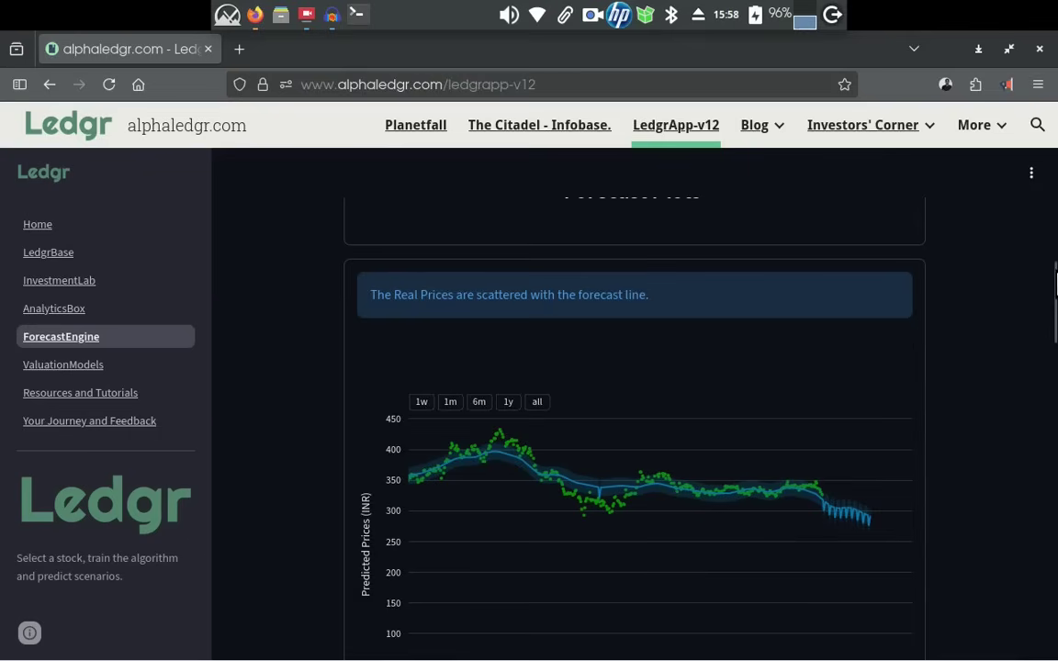
Scroll down to the Closing Prices vs Predictions chart and the Price Trajectory heading.
scroll(919, 395, down, 1)
scroll(634, 413, down, 10)
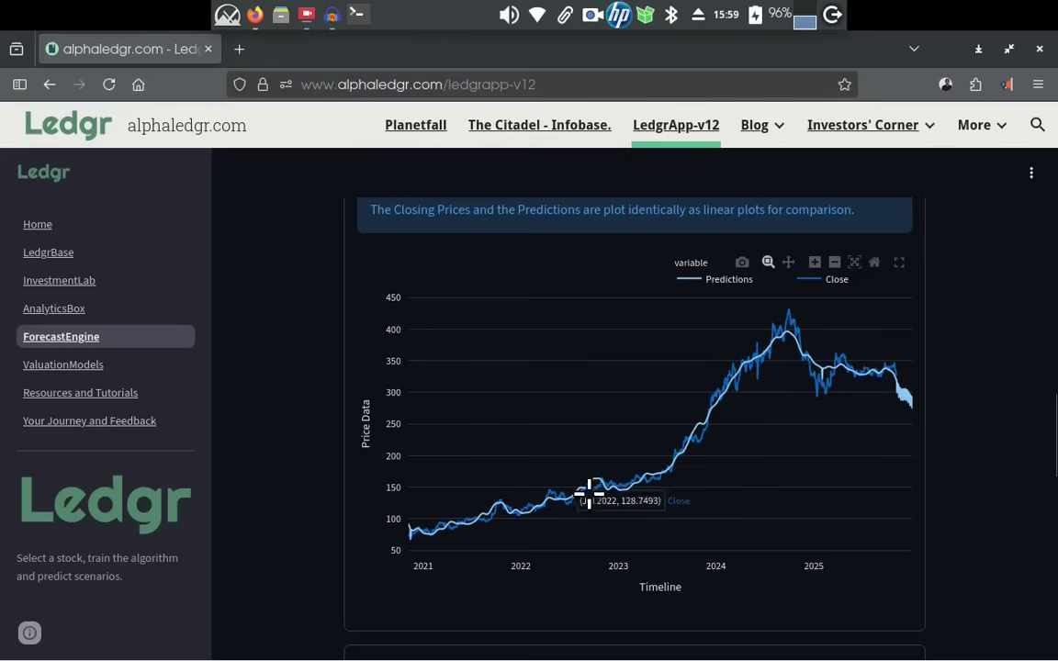
scroll(951, 395, down, 1)
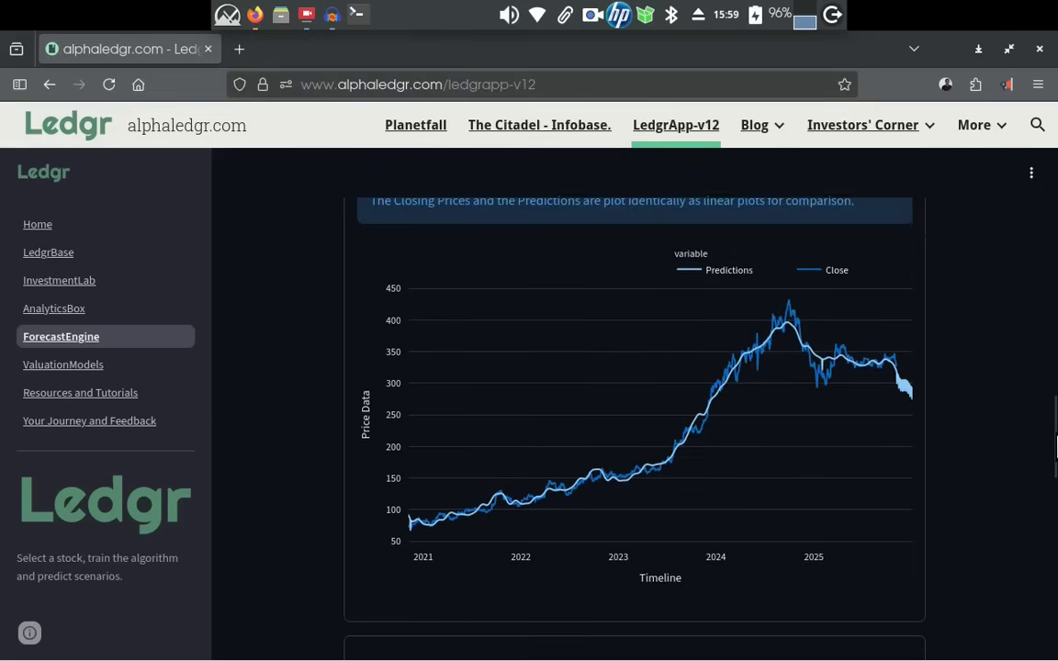
scroll(634, 404, down, 3)
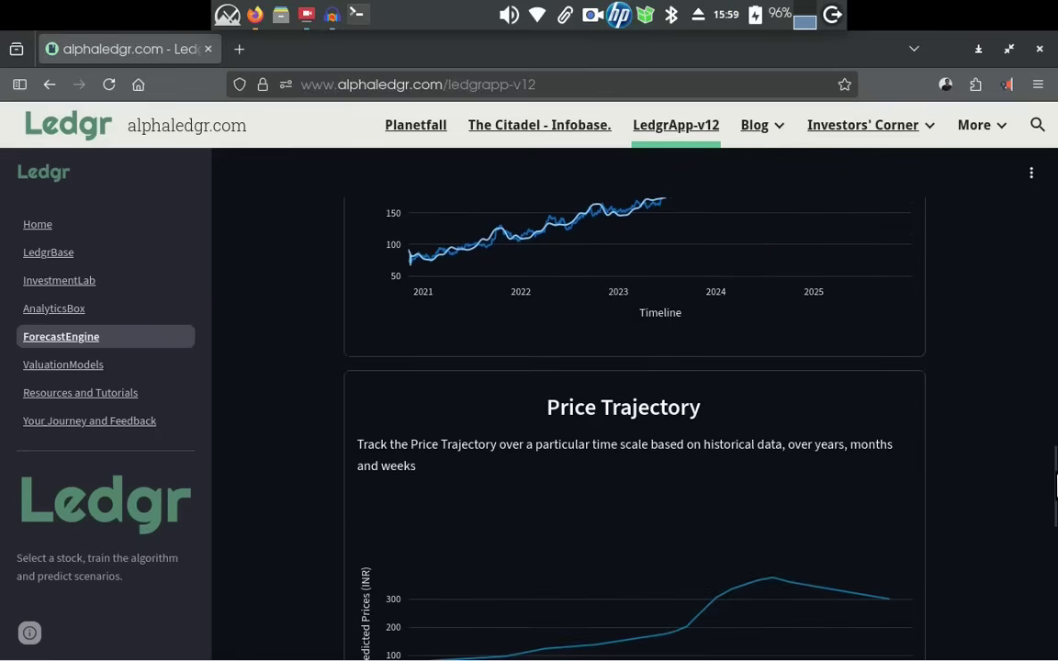
Scroll through the Price Trajectory section to the yearly and weekly Sunday–Saturday seasonality charts.
scroll(634, 404, down, 2)
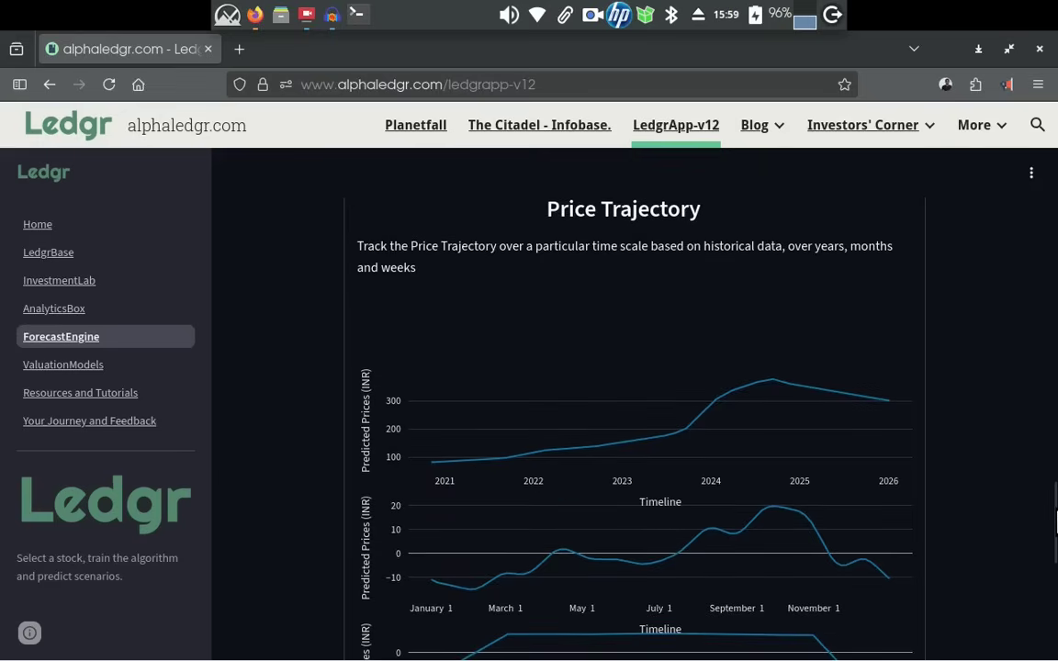
scroll(634, 404, down, 1)
scroll(625, 413, down, 2)
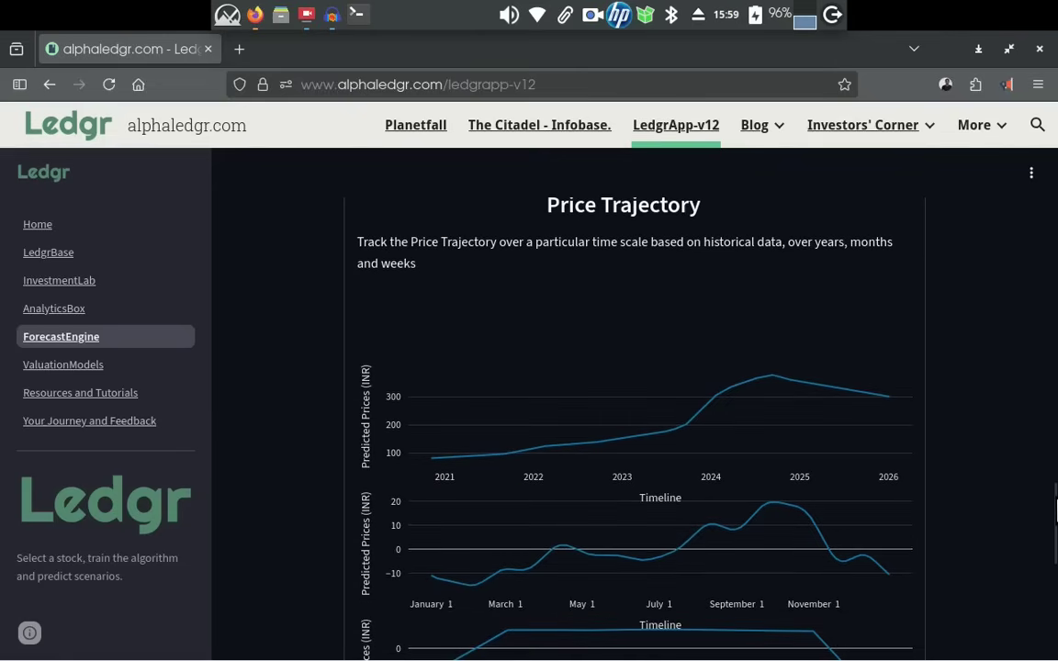
scroll(1056, 520, down, 2)
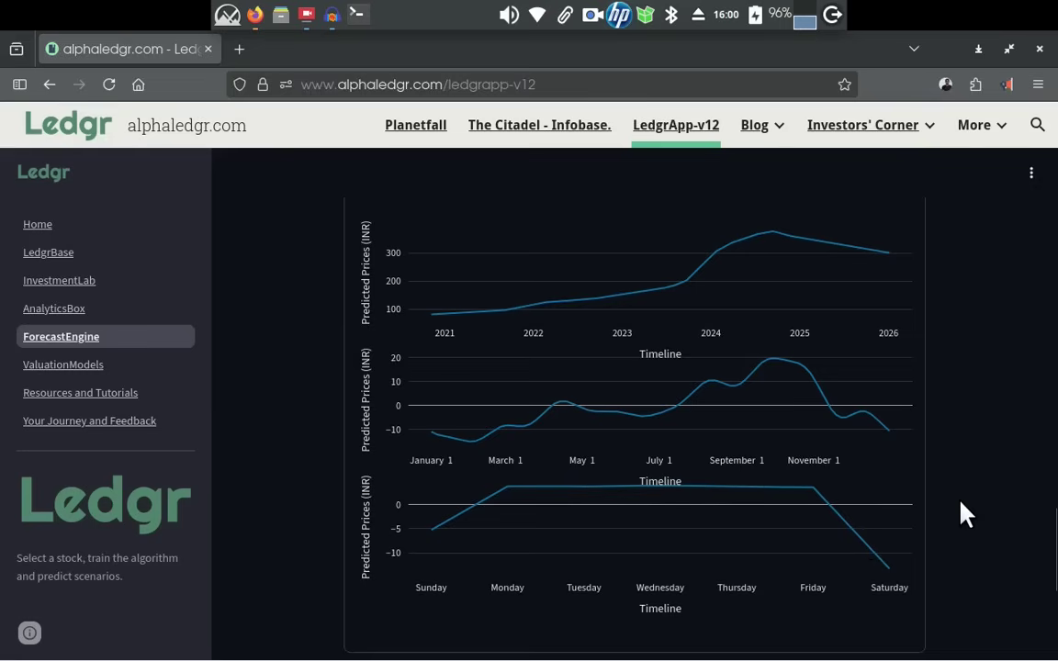
Scroll back up to the :Forecast Engine: header with NTPC in the Security Symbol box.
scroll(965, 514, down, 2)
scroll(965, 514, up, 8)
scroll(965, 515, up, 15)
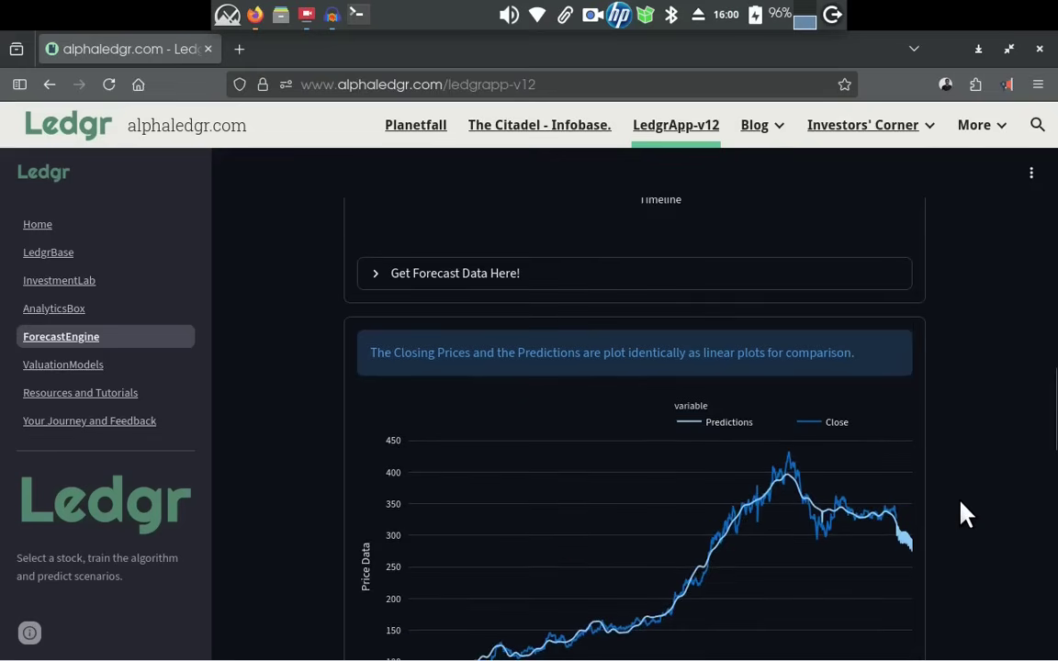
scroll(964, 514, down, 9)
scroll(965, 514, up, 20)
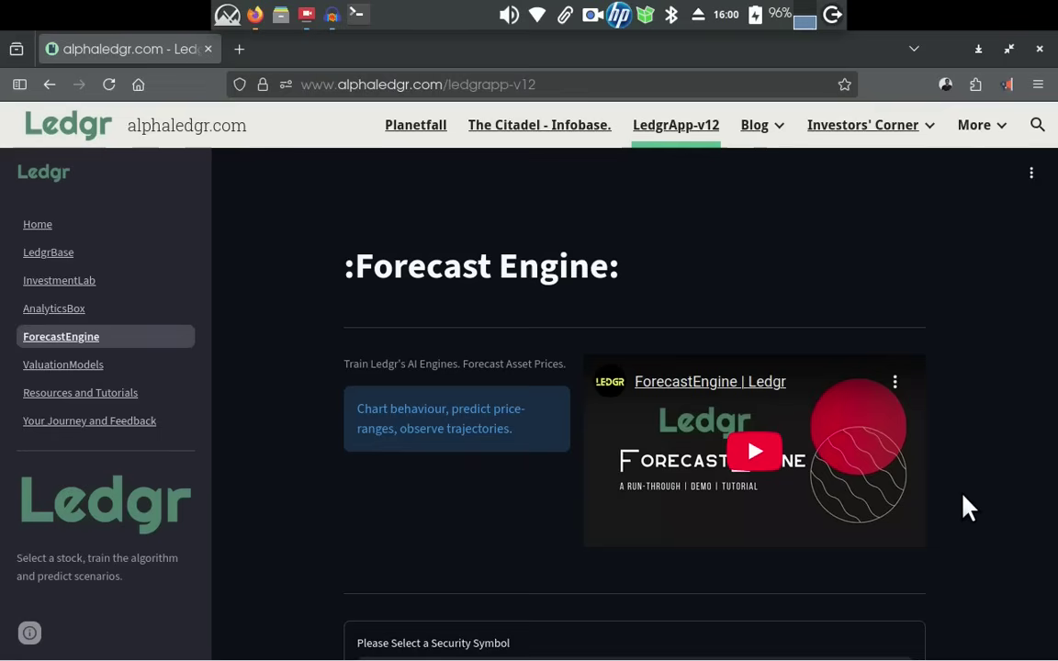
scroll(963, 498, down, 2)
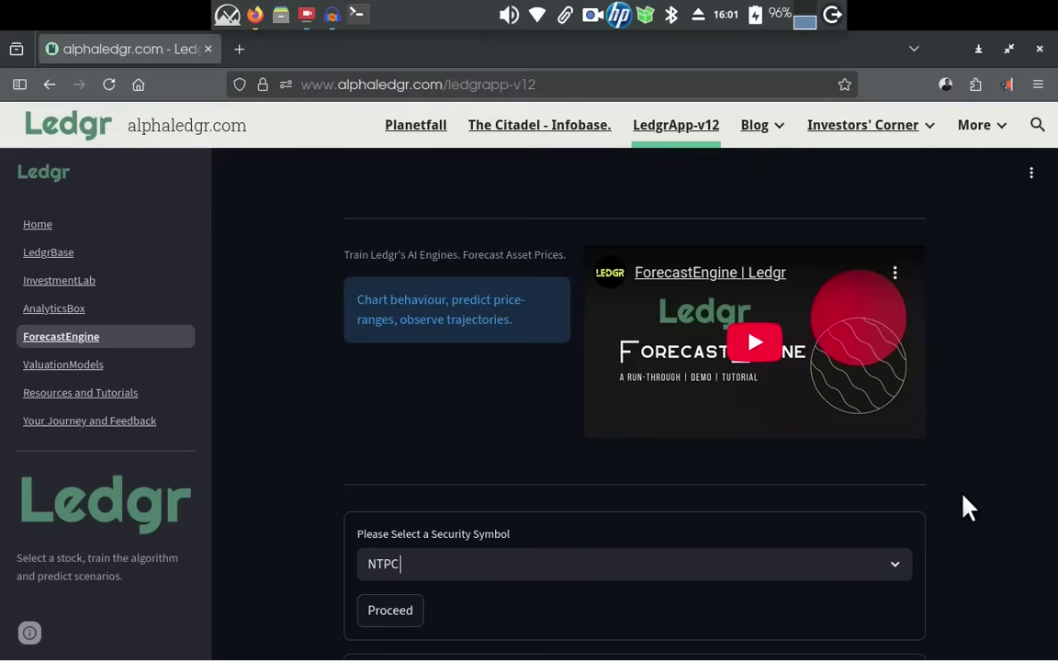
scroll(964, 507, down, 10)
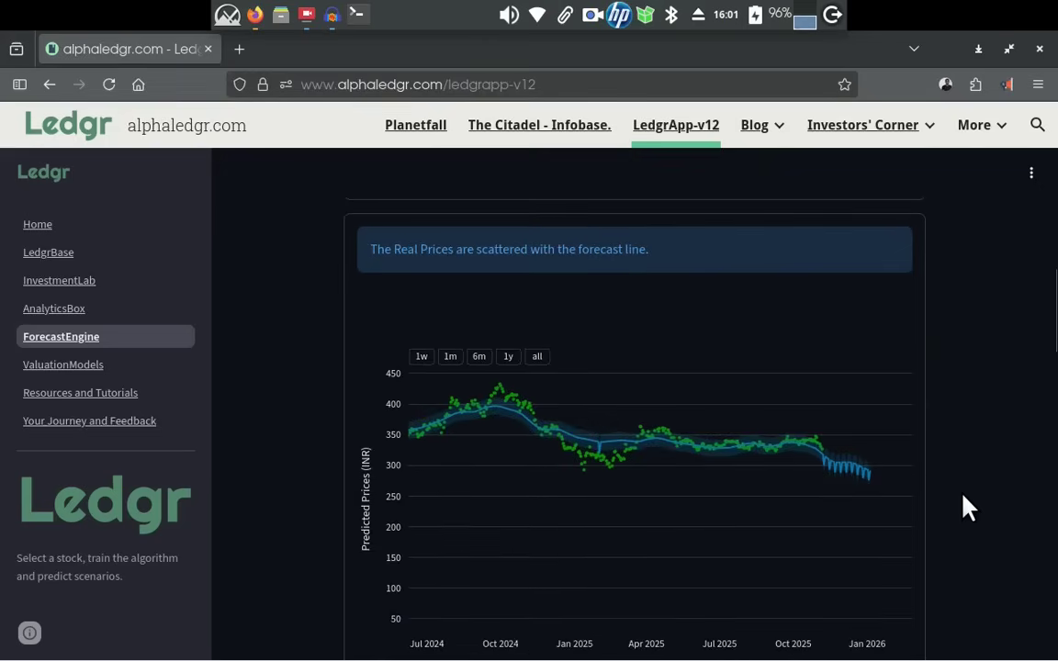
scroll(964, 507, up, 10)
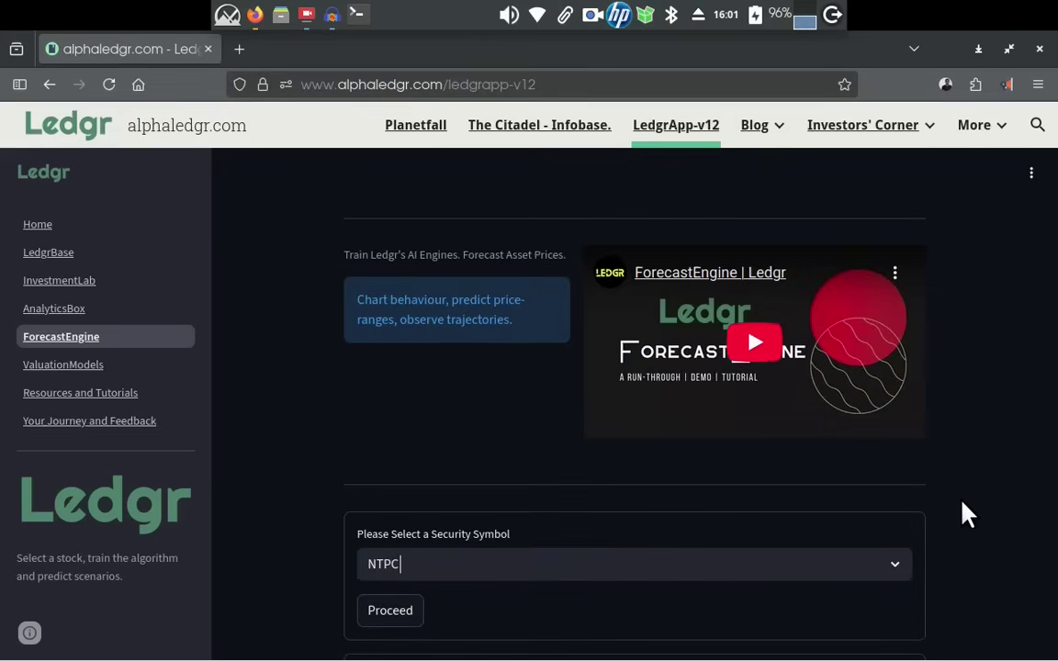